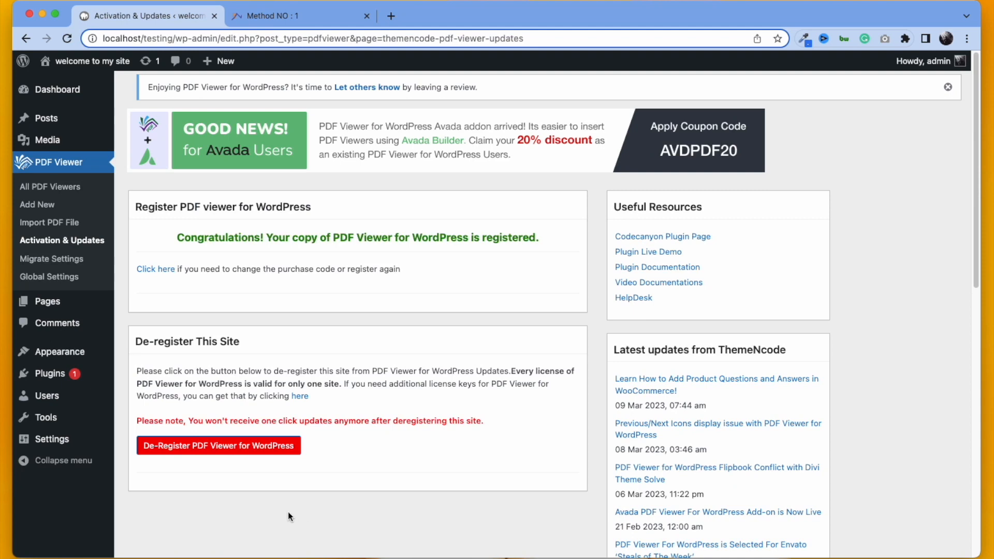
# - Create a new PDF viewer entry titled "First Test PDF"
pyautogui.click(50, 205)
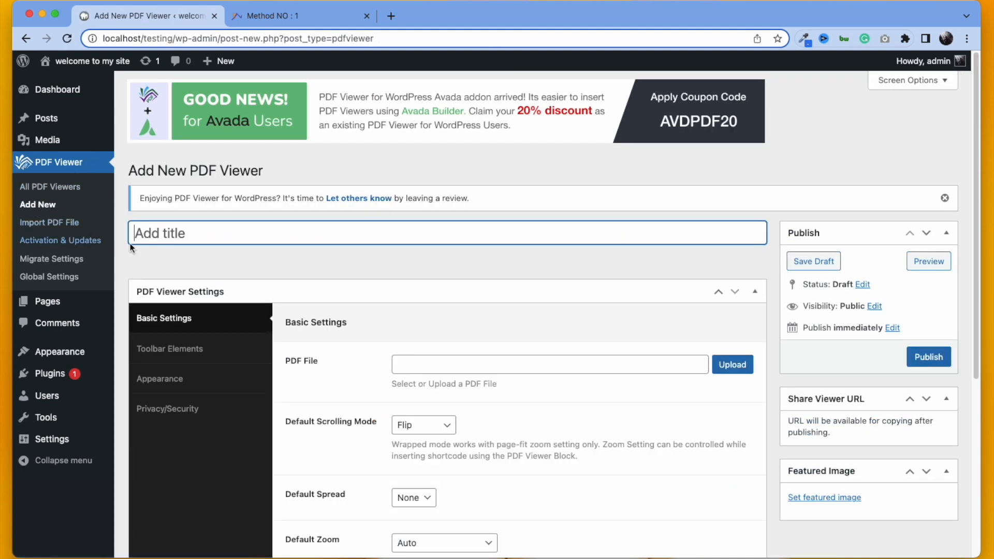
pyautogui.write('Fir')
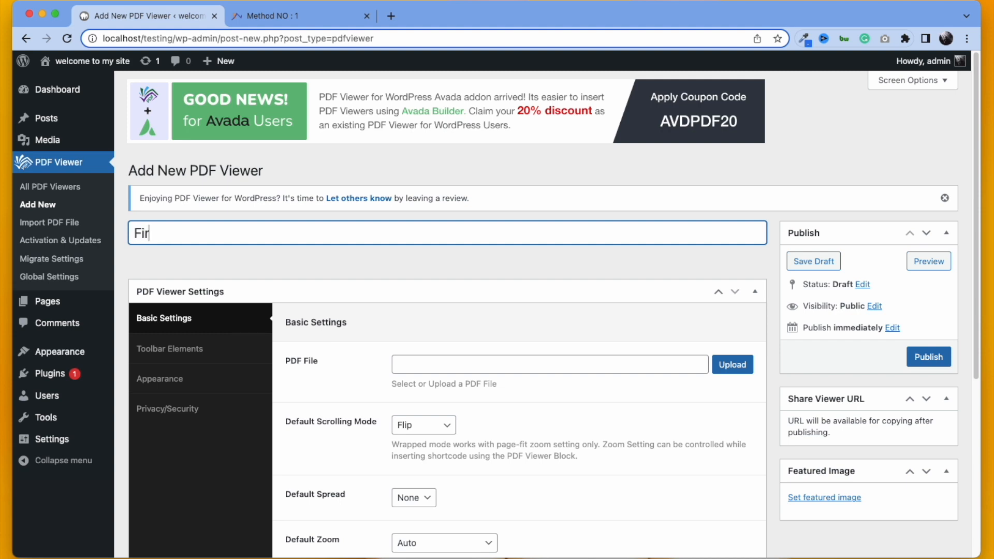
pyautogui.write('st Test PDF')
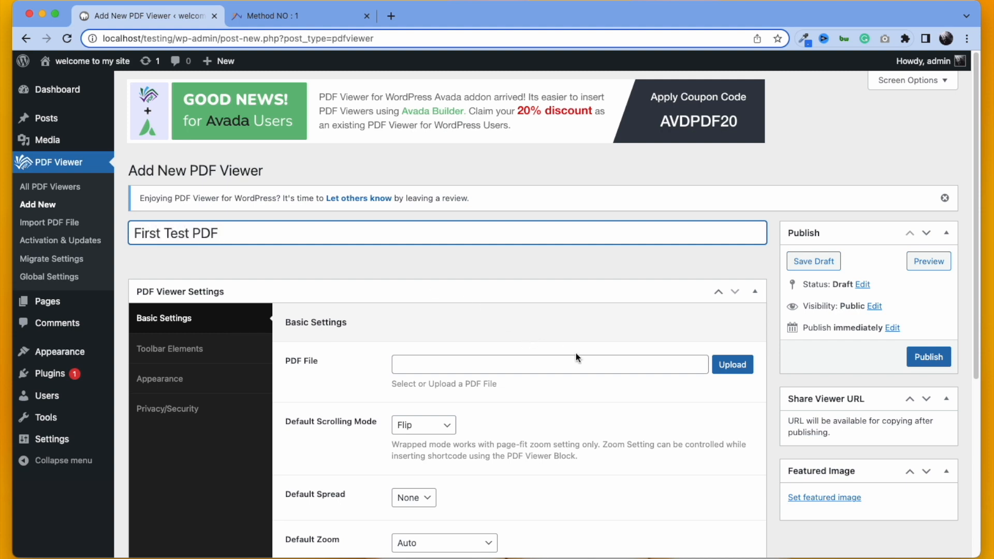
# - Attach Magazin.pdf from the media library as the viewer's PDF file
pyautogui.click(713, 367)
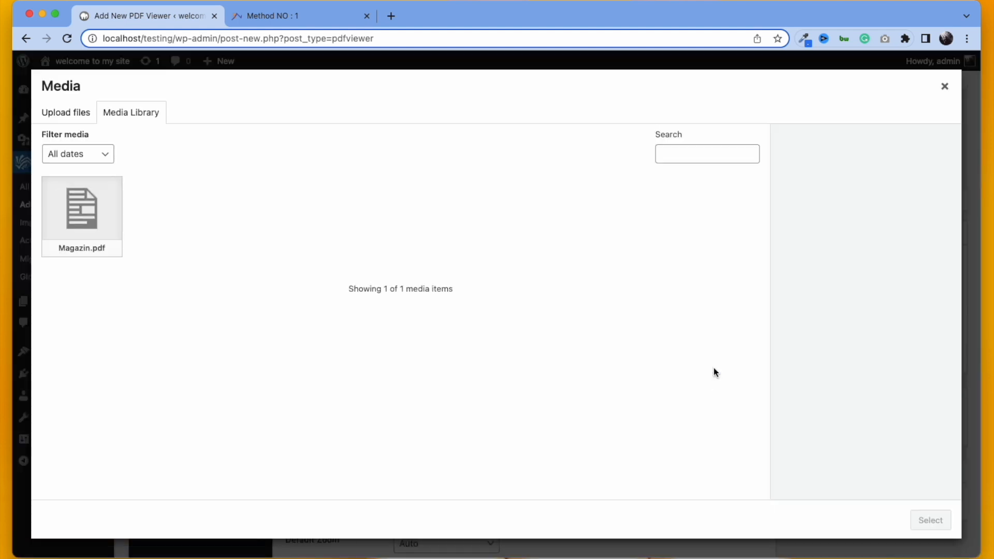
pyautogui.click(77, 113)
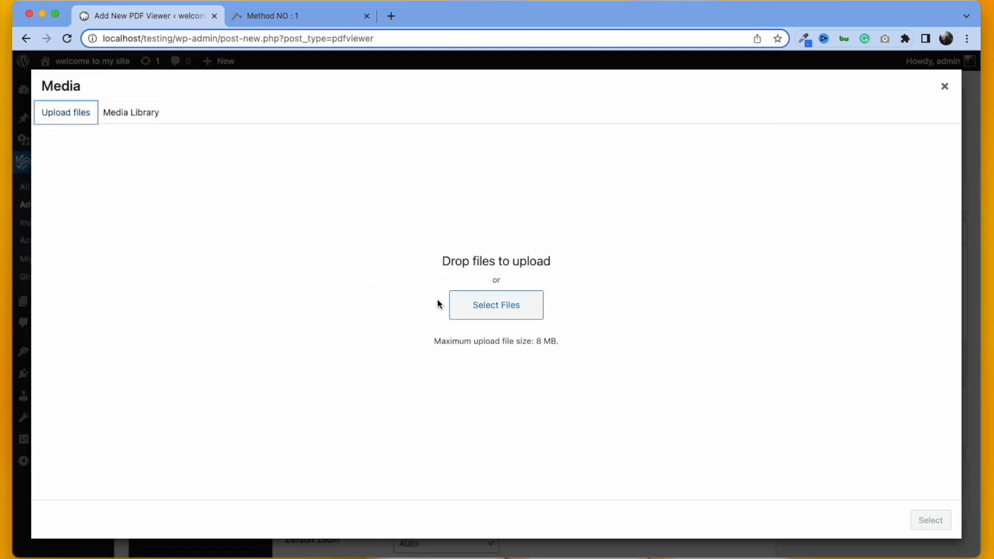
pyautogui.click(129, 117)
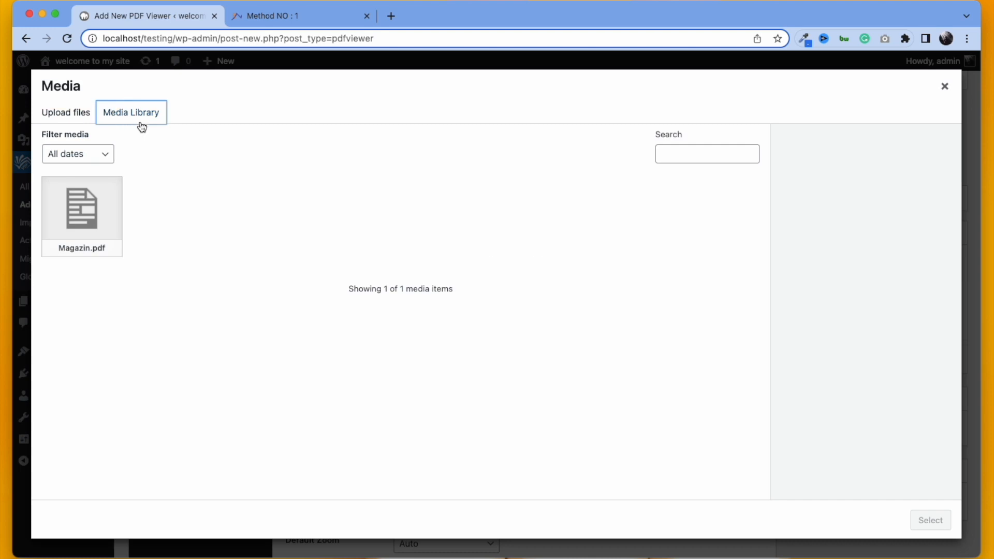
pyautogui.click(98, 227)
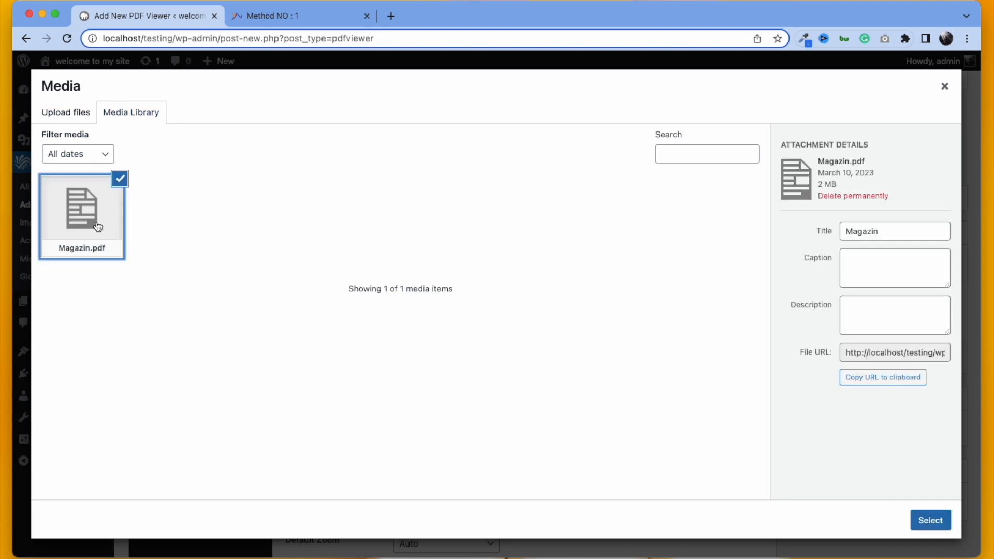
pyautogui.click(930, 522)
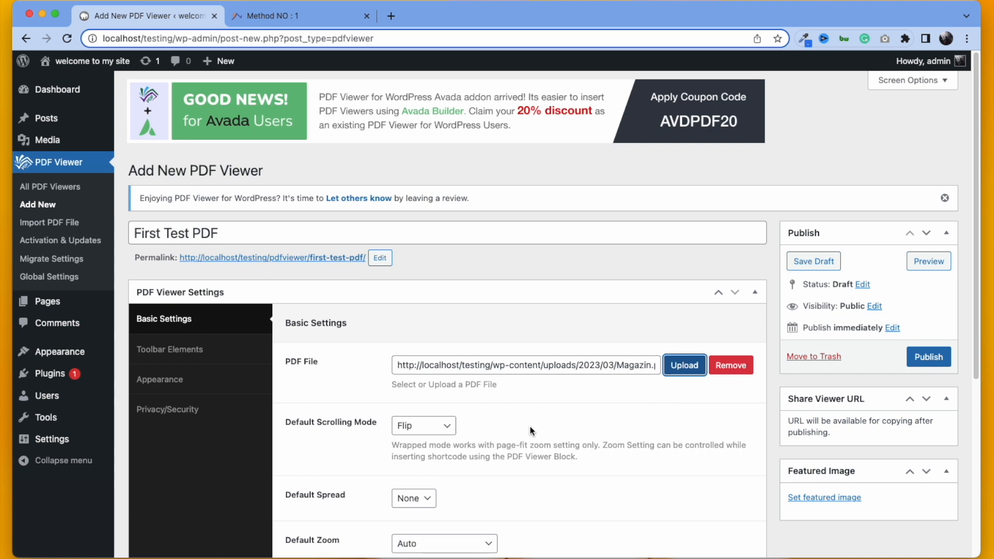
# - Choose Flip as the default scrolling mode and set the default spread to ODD
pyautogui.scroll(-2, 530, 426)
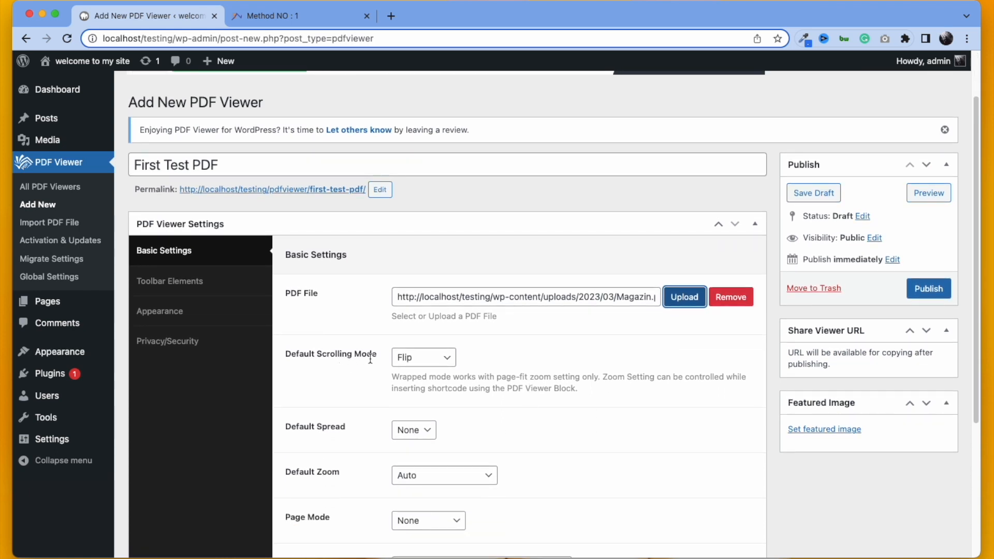
pyautogui.click(441, 358)
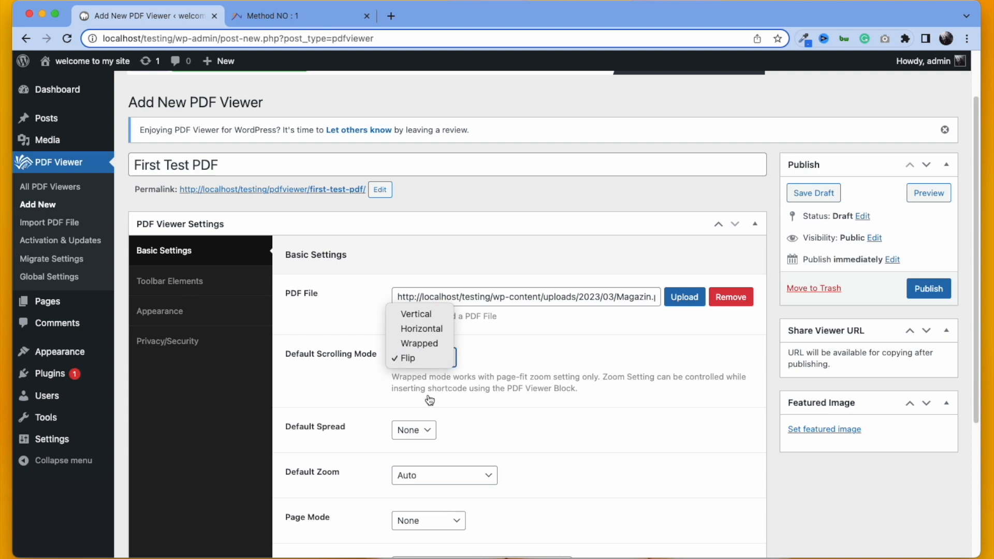
pyautogui.click(420, 363)
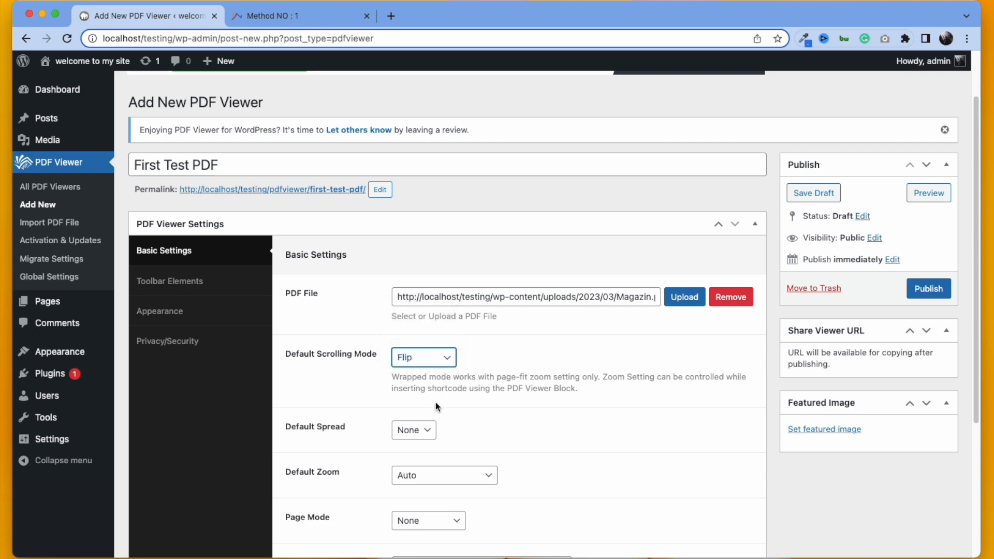
pyautogui.click(432, 429)
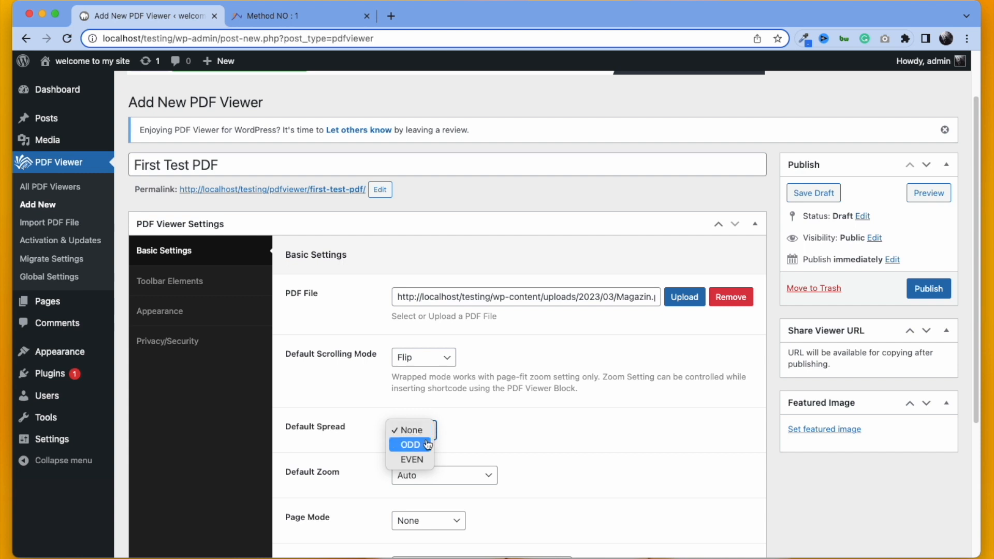
pyautogui.click(426, 449)
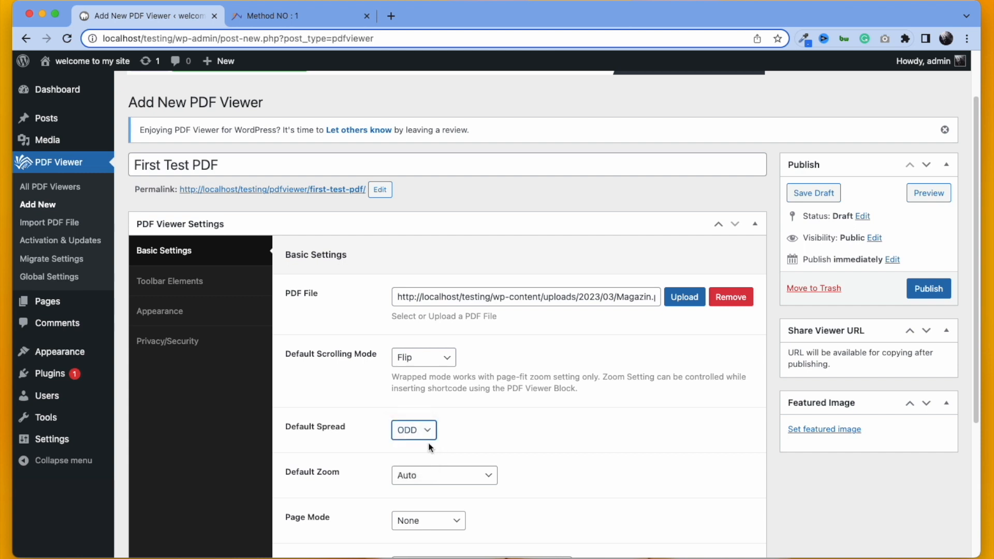
# - Set the default zoom to Page Fit and choose None as the page mode
pyautogui.click(473, 476)
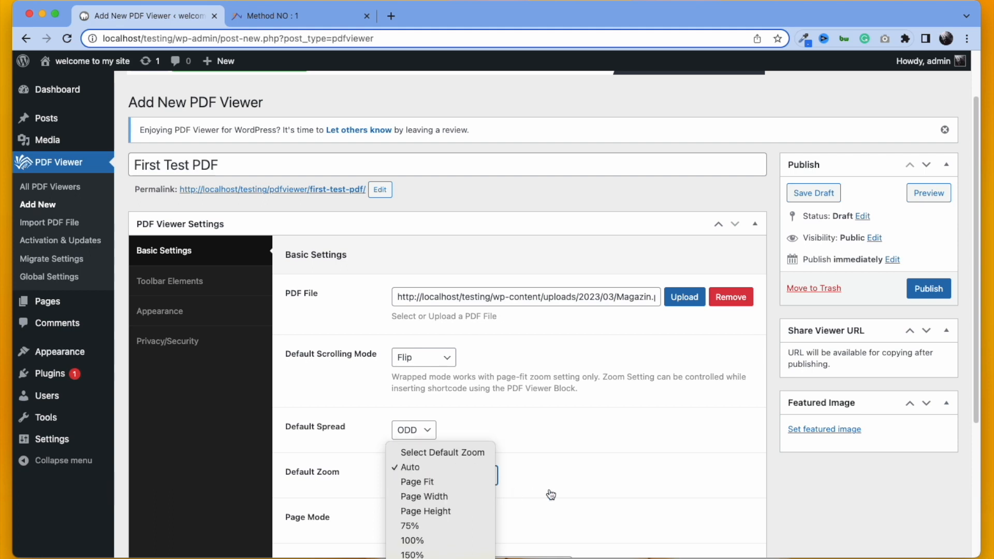
pyautogui.click(478, 487)
pyautogui.scroll(-3, 542, 462)
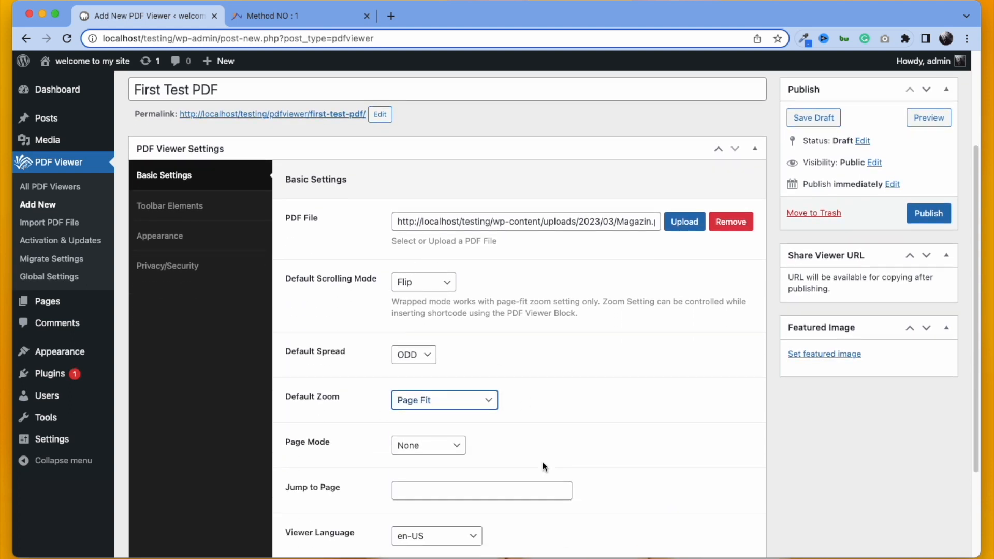
pyautogui.click(459, 412)
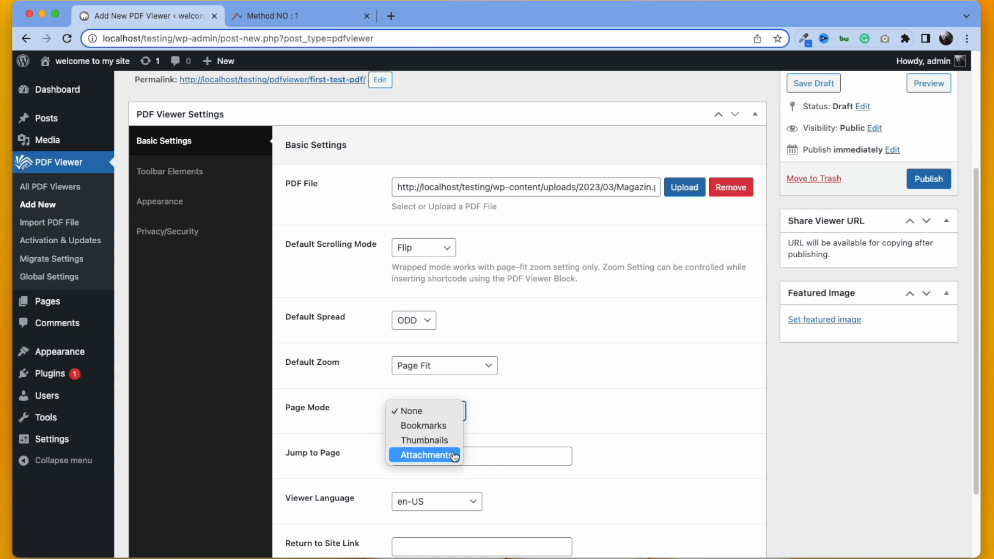
pyautogui.click(453, 411)
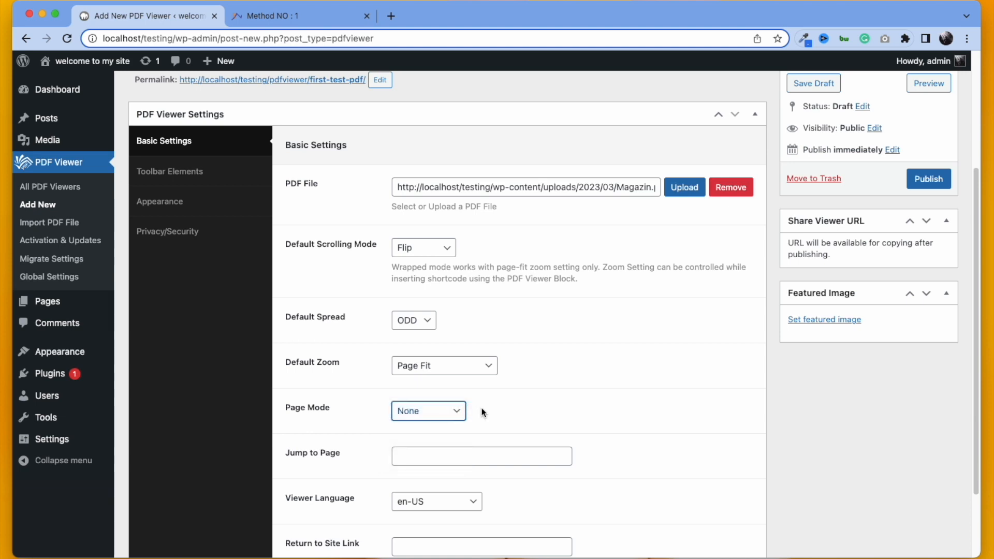
# - Examine the Jump to Page, Viewer Language and Return to Site Link settings, choosing en-US as the language
pyautogui.click(488, 459)
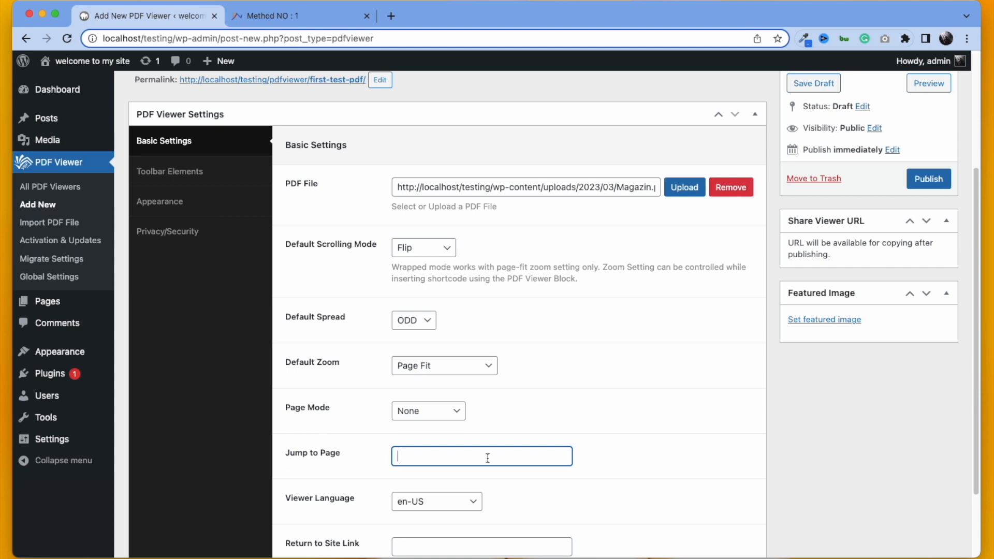
pyautogui.click(509, 475)
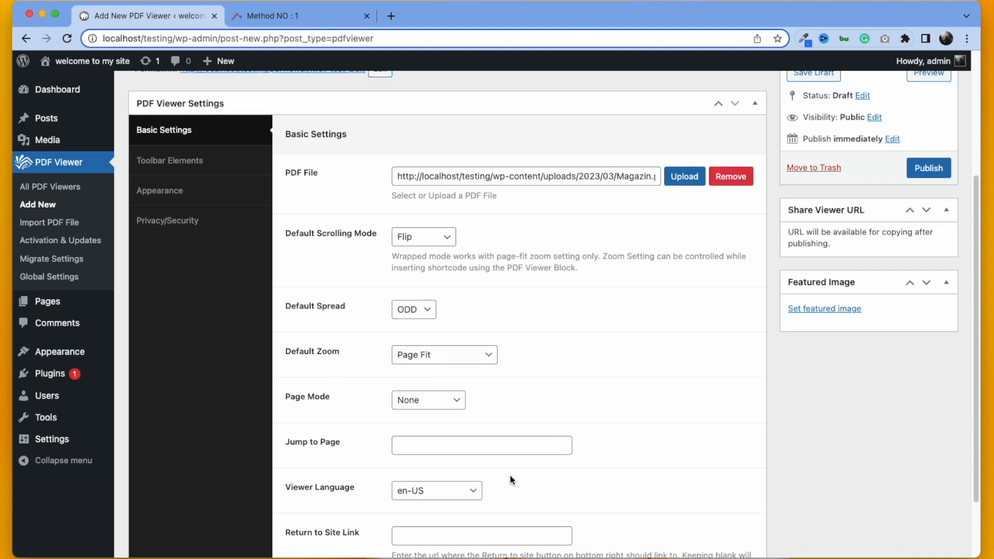
pyautogui.scroll(-3, 510, 475)
pyautogui.click(456, 413)
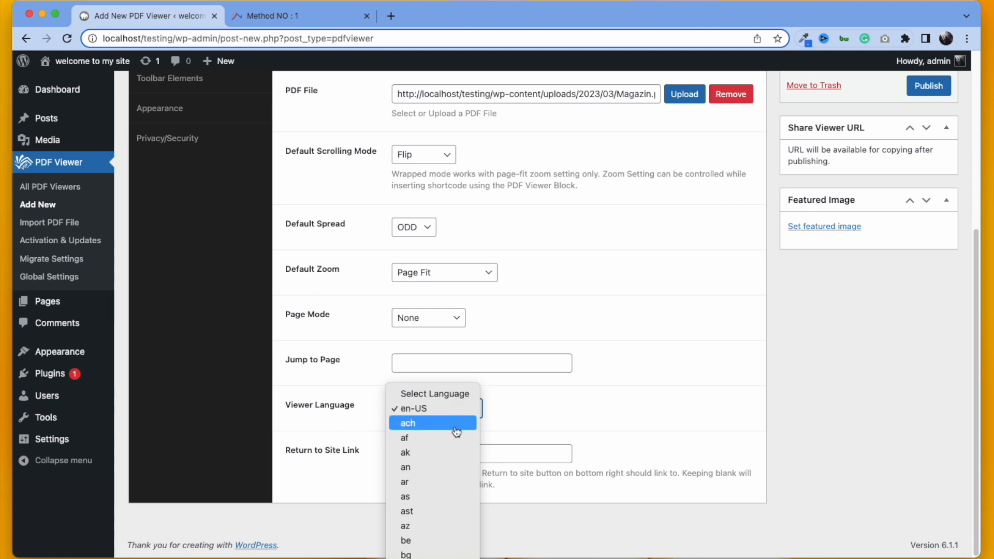
pyautogui.scroll(-4, 456, 429)
pyautogui.scroll(-7, 456, 431)
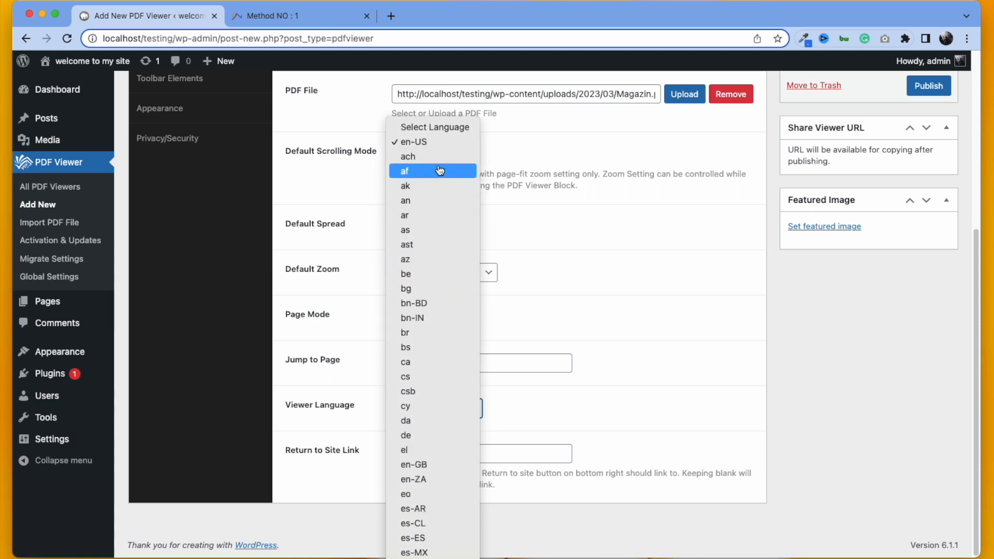
pyautogui.click(436, 143)
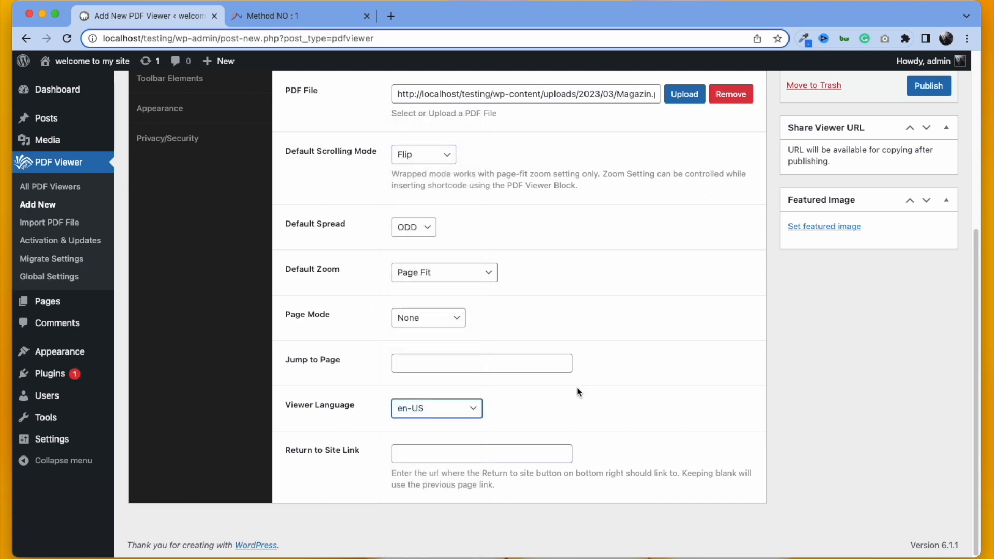
pyautogui.click(417, 452)
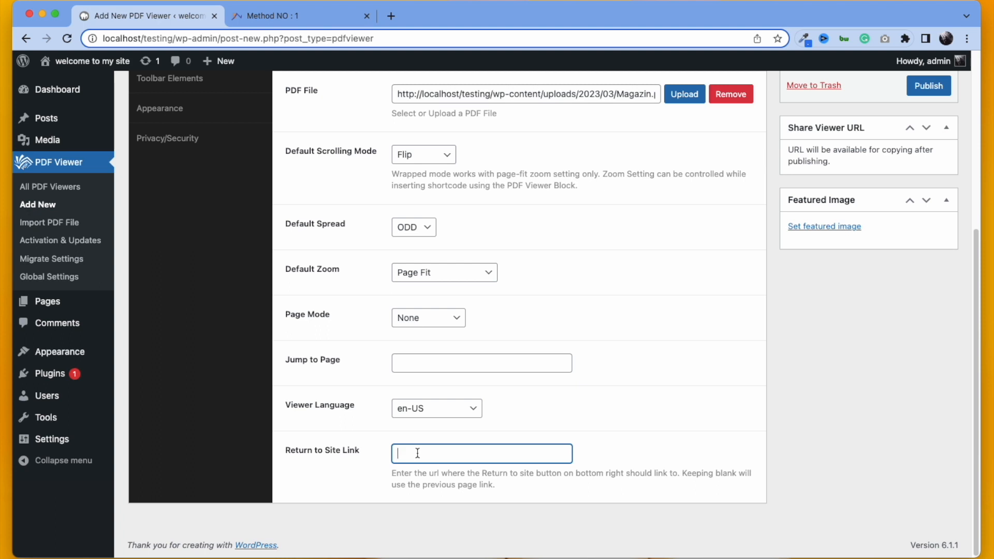
pyautogui.click(621, 449)
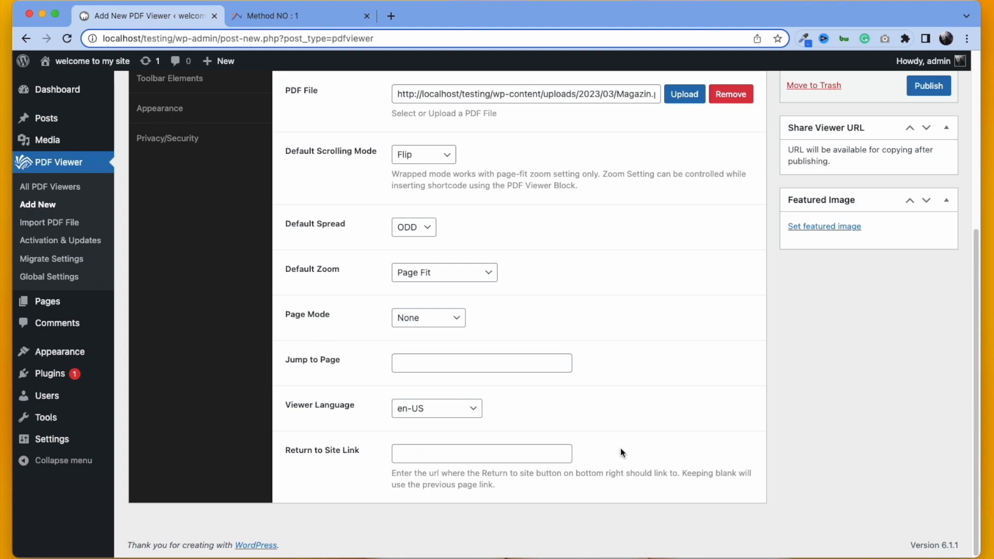
# - Turn off the use of global settings for the viewer's toolbar elements
pyautogui.scroll(4, 620, 449)
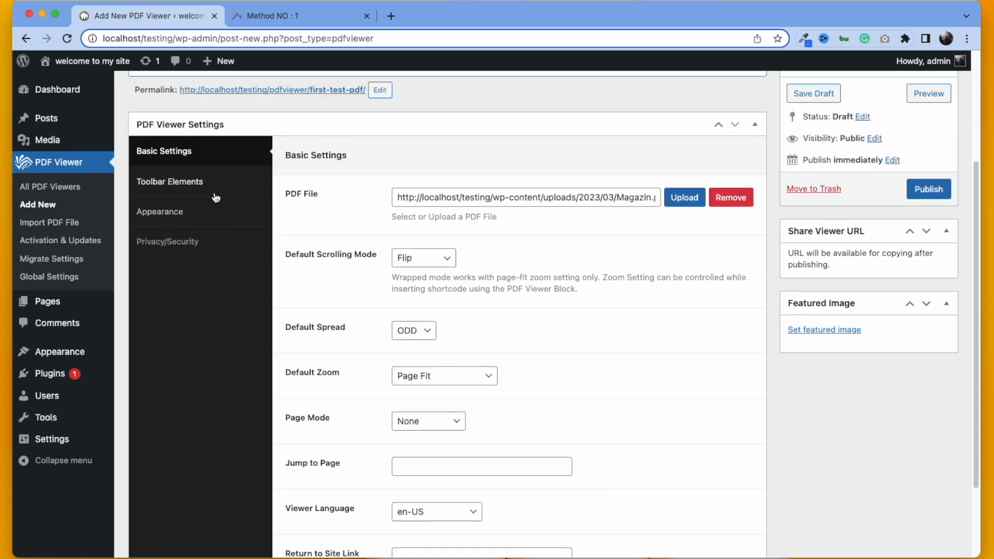
pyautogui.click(202, 191)
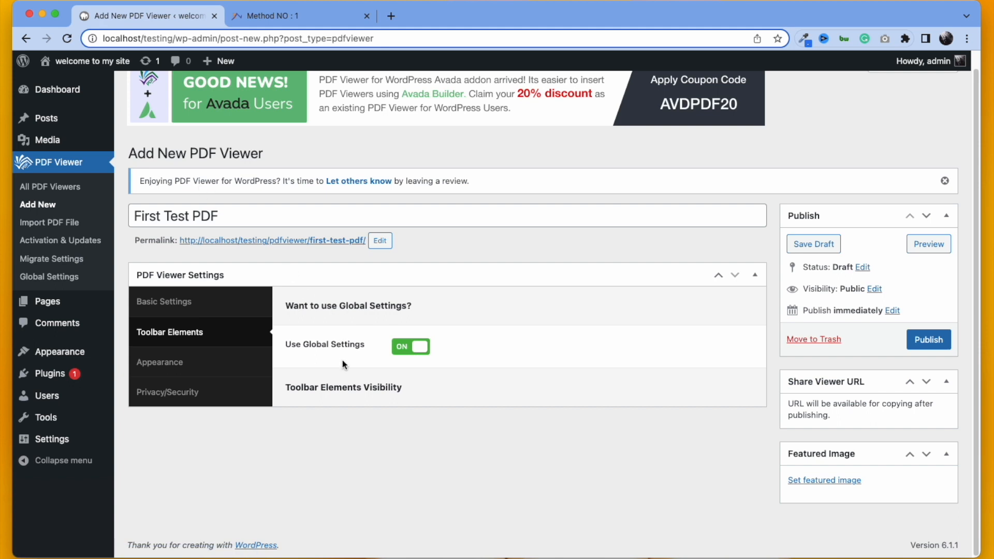
pyautogui.click(399, 357)
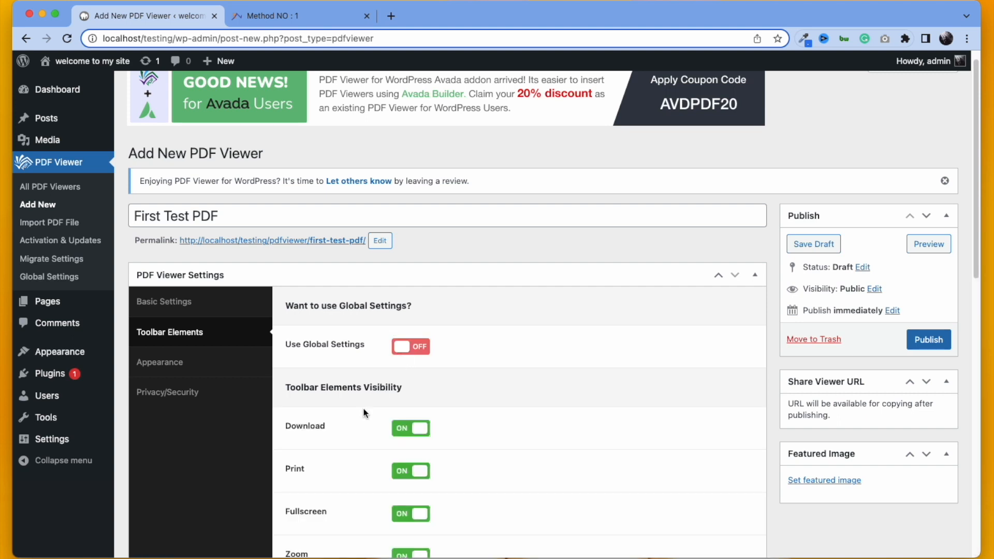
# - Switch the visibility of the Download and Print toolbar elements off and back on
pyautogui.scroll(-5, 364, 412)
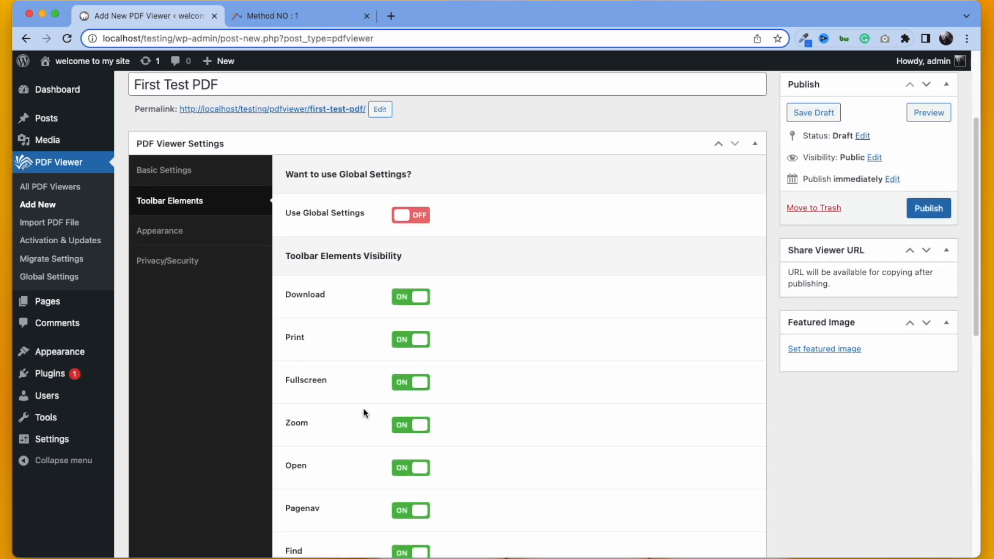
pyautogui.scroll(-7, 363, 410)
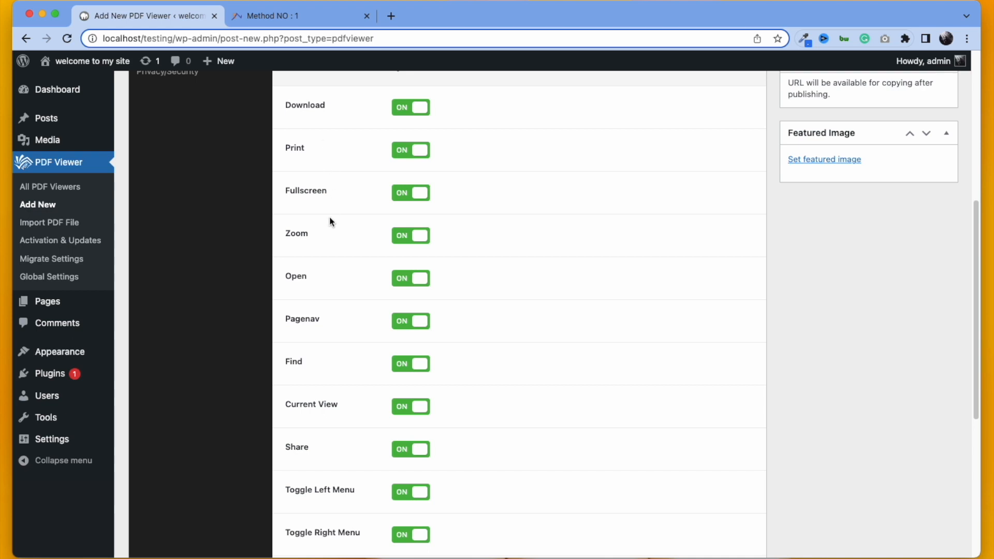
pyautogui.click(422, 109)
pyautogui.click(417, 151)
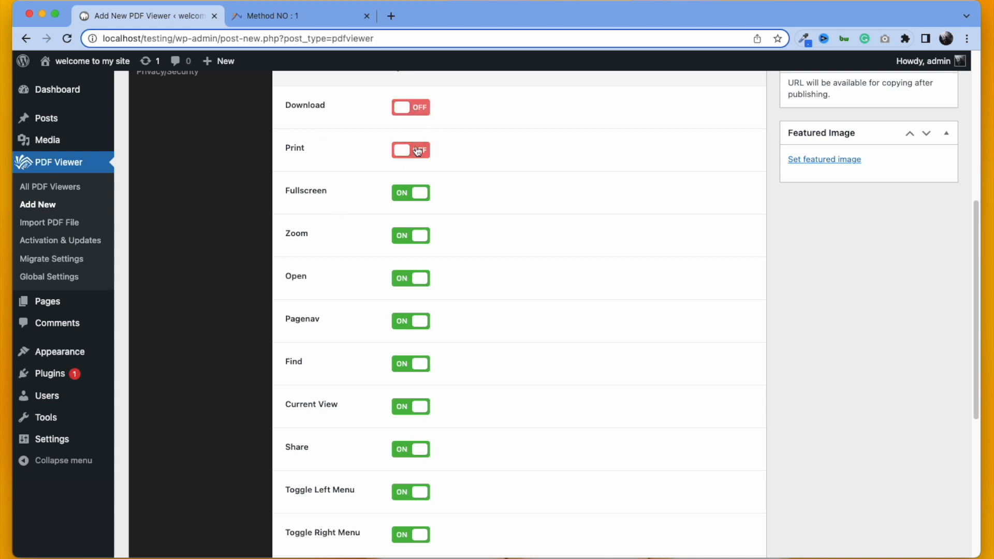
pyautogui.click(412, 112)
pyautogui.click(412, 154)
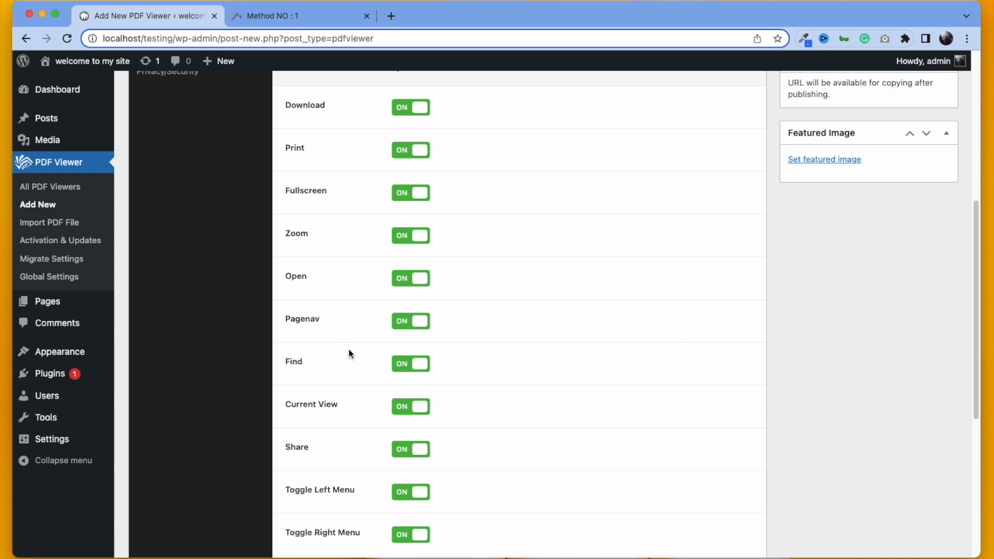
# - Turn off the use of global settings for the viewer's appearance
pyautogui.scroll(3, 353, 368)
pyautogui.scroll(1, 354, 369)
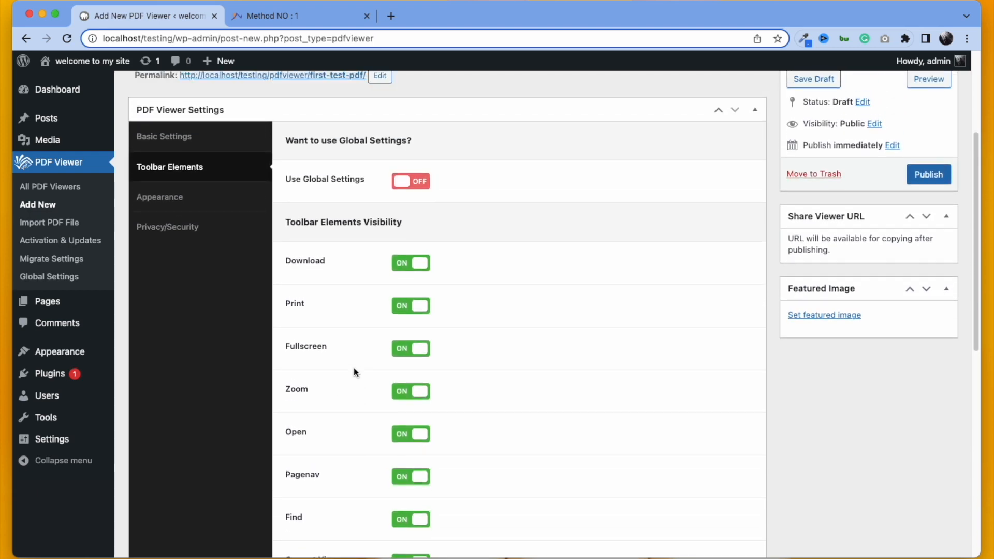
pyautogui.click(171, 198)
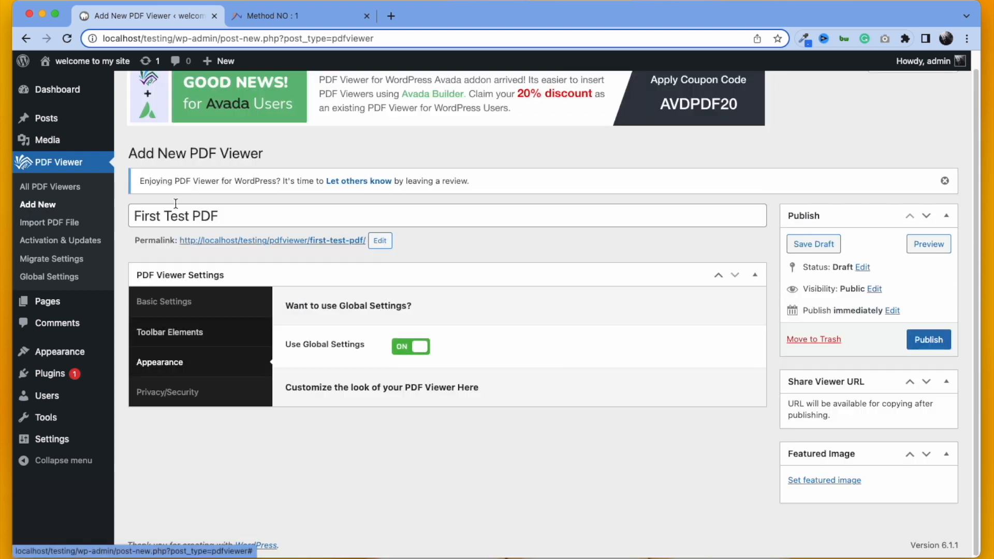
pyautogui.click(407, 358)
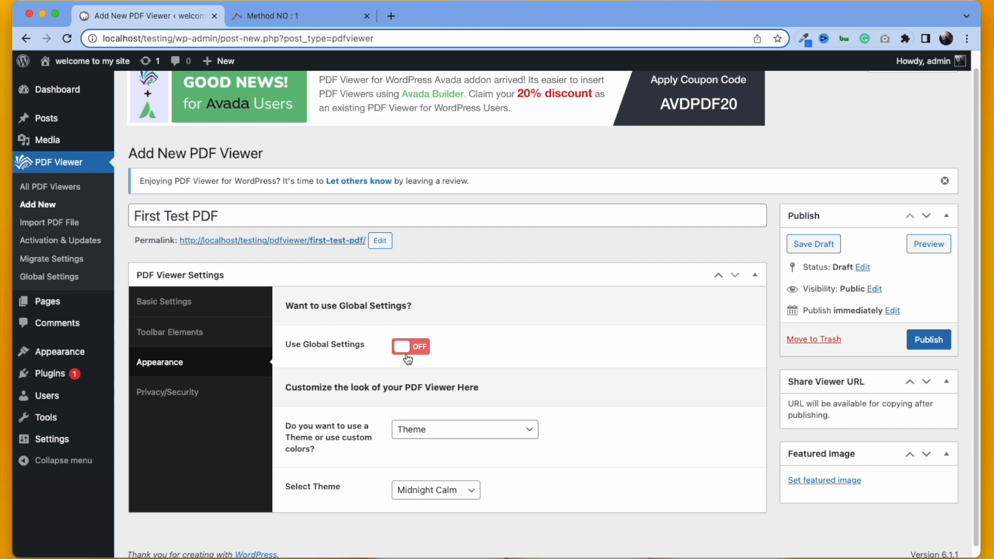
# - Keep Theme as the appearance type and examine the themes offered under Select Theme
pyautogui.click(519, 436)
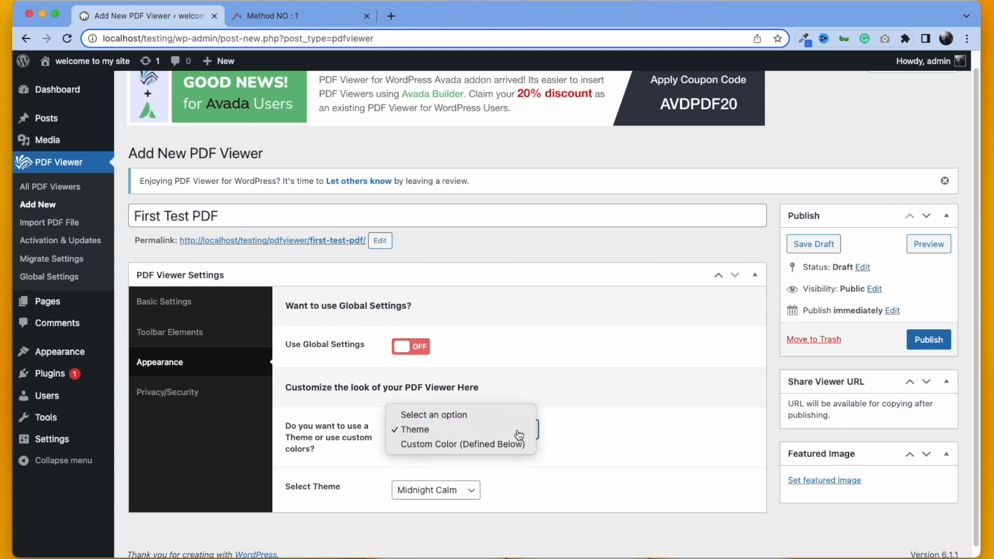
pyautogui.click(518, 431)
pyautogui.click(471, 490)
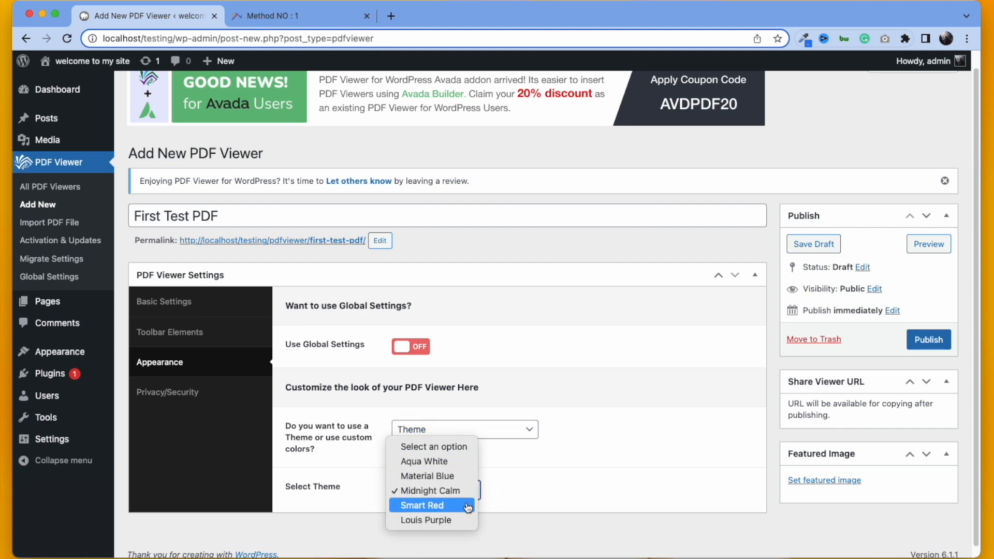
pyautogui.click(507, 439)
# - Switch the viewer's appearance to Custom Color (Defined Below) and look through the Icon Style options
pyautogui.click(505, 437)
pyautogui.click(505, 443)
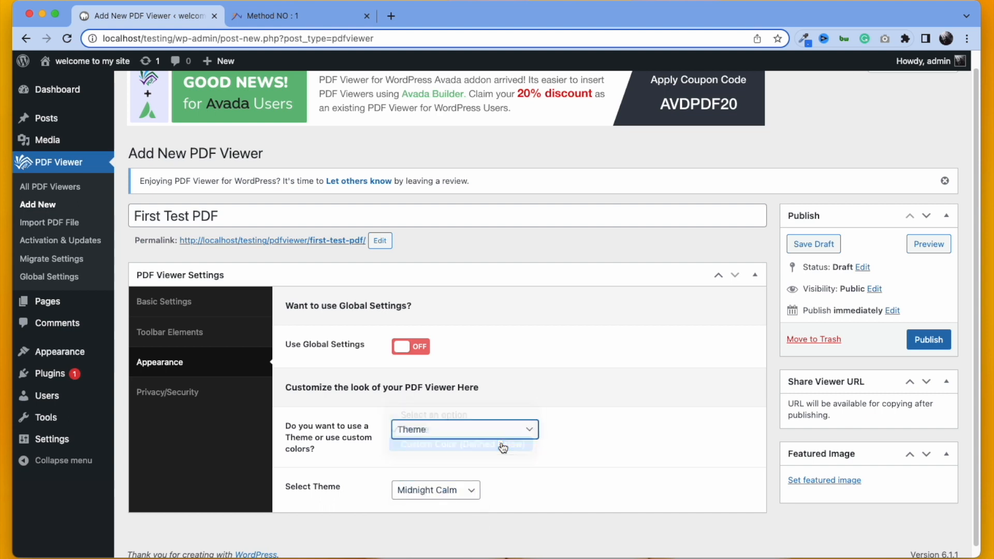
pyautogui.scroll(-1, 502, 447)
pyautogui.scroll(-1, 501, 448)
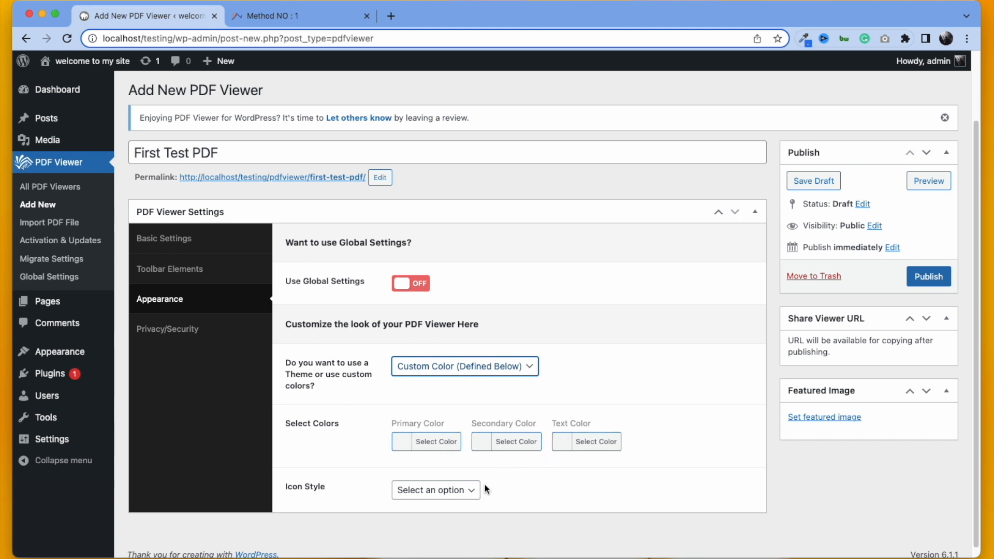
pyautogui.click(455, 490)
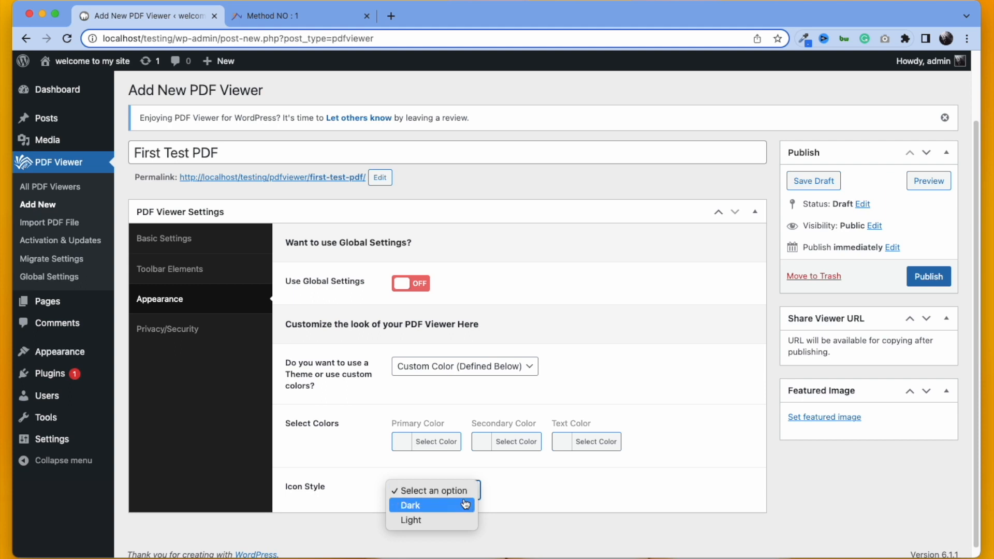
pyautogui.click(519, 493)
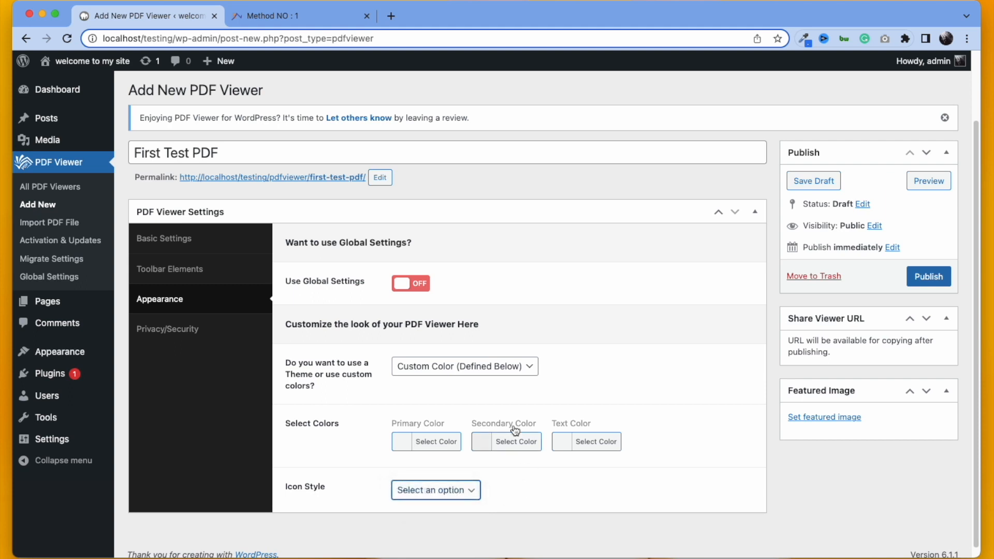
# - Turn the use of global settings for the viewer's appearance back on
pyautogui.click(405, 283)
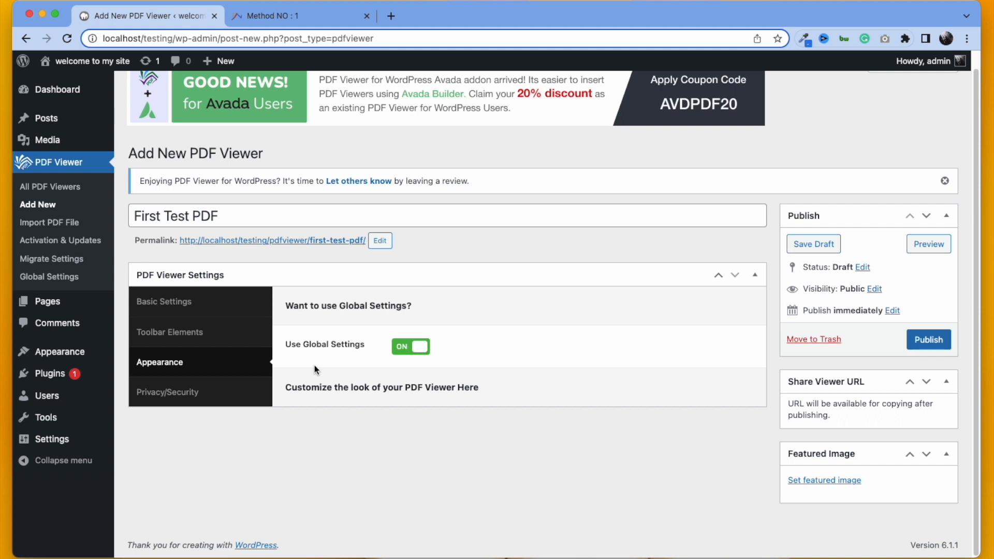
# - Check the Privacy/Security settings and publish the PDF viewer
pyautogui.click(186, 395)
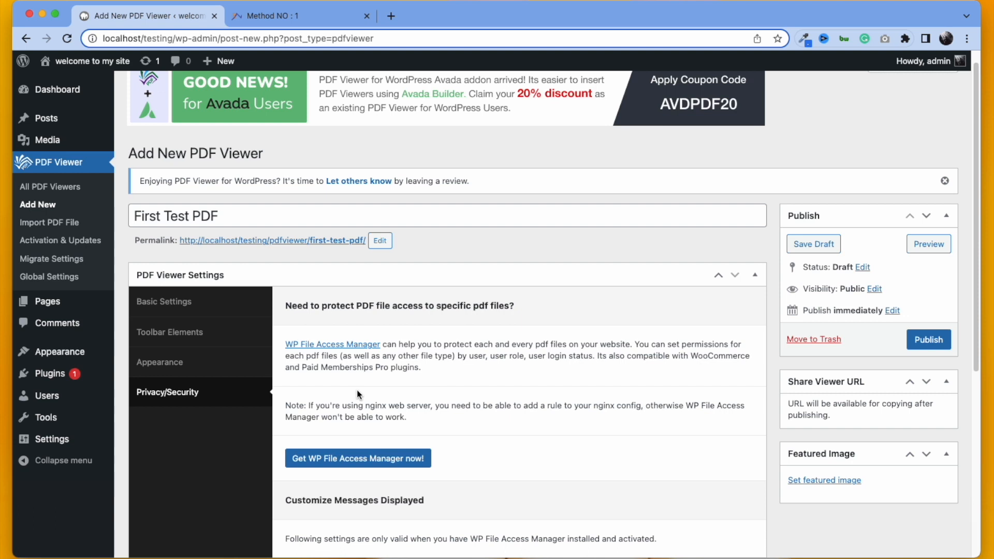
pyautogui.click(939, 346)
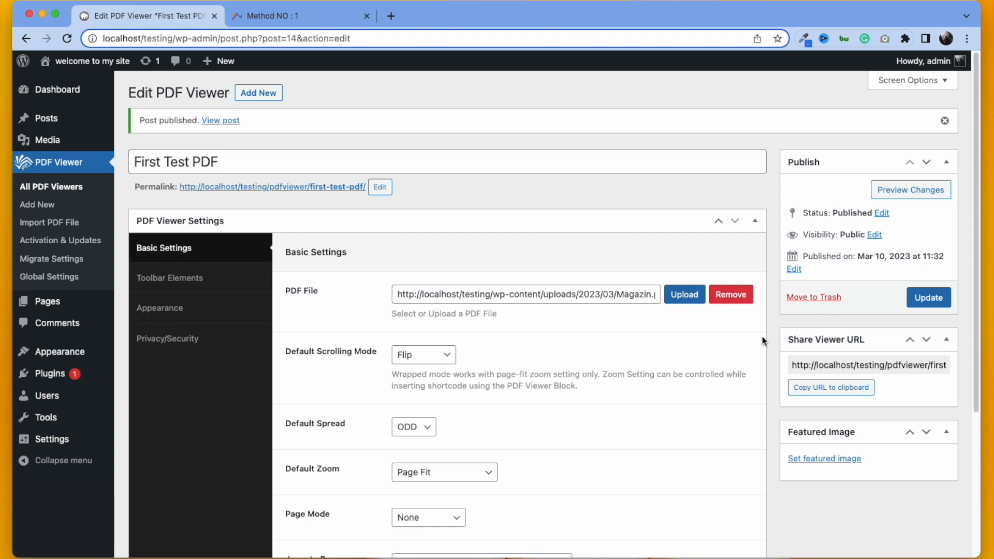
# - Preview the published viewer, flipping the magazine's pages forward and back to the cover, and return to the viewer's edit page
pyautogui.click(899, 193)
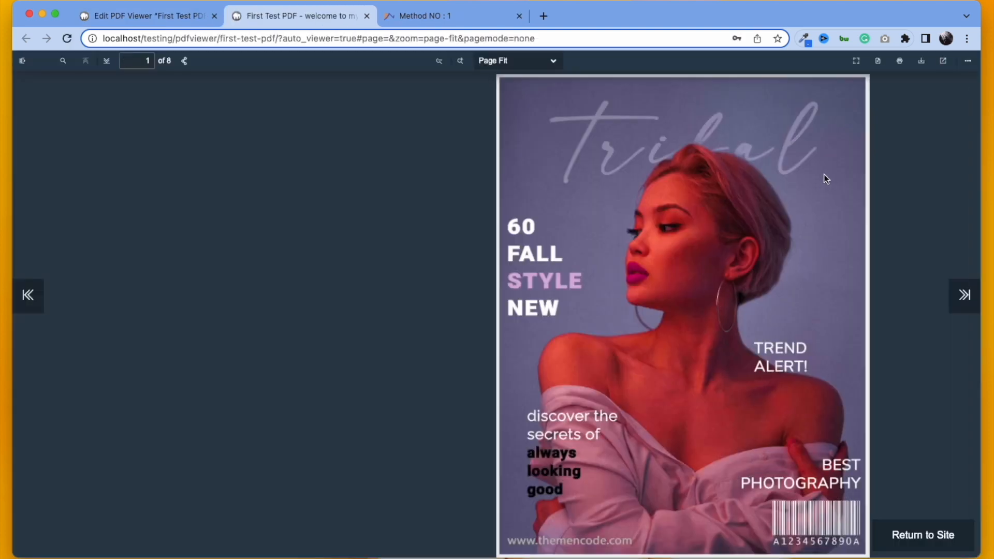
pyautogui.moveTo(846, 114); pyautogui.dragTo(353, 251)
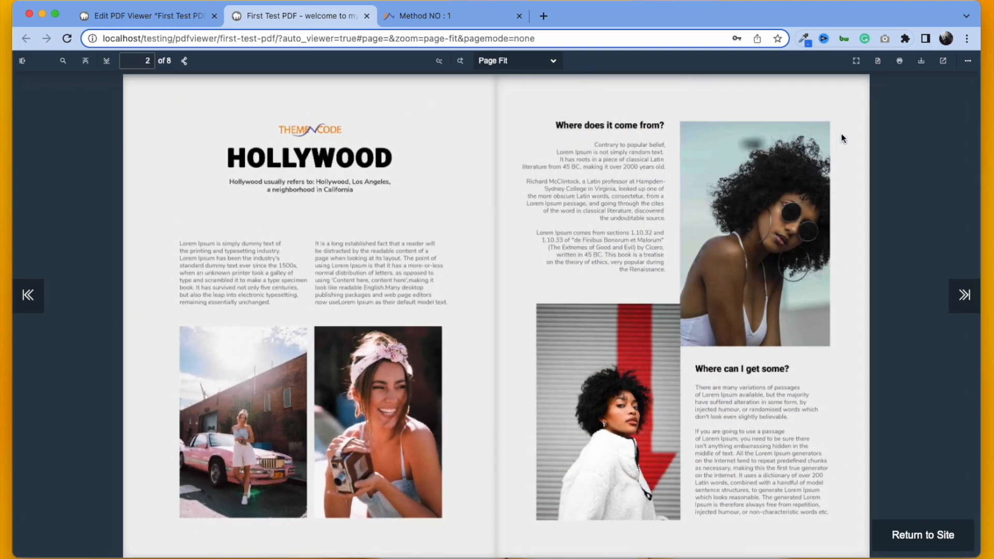
pyautogui.moveTo(868, 96); pyautogui.dragTo(160, 129)
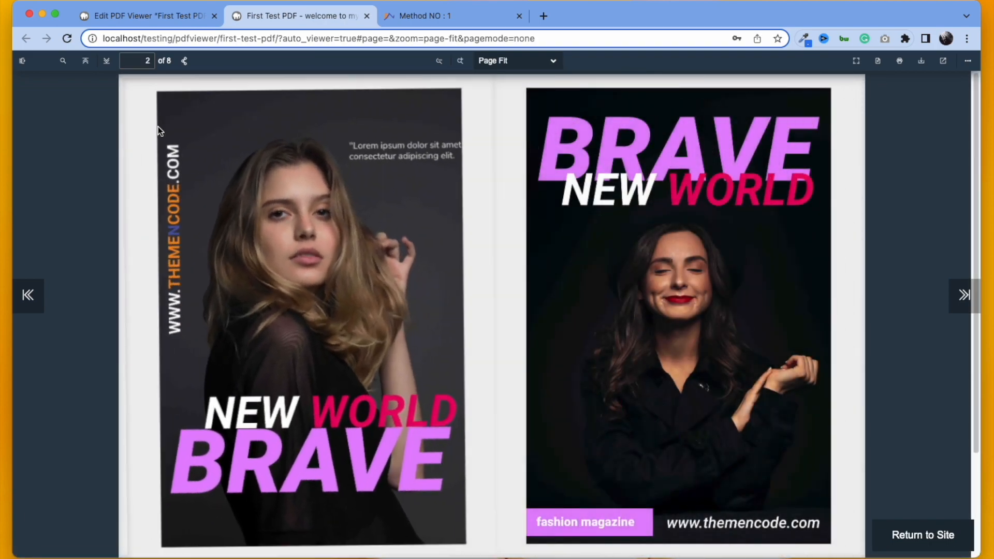
pyautogui.moveTo(150, 90); pyautogui.dragTo(777, 176)
pyautogui.moveTo(129, 98); pyautogui.dragTo(822, 119)
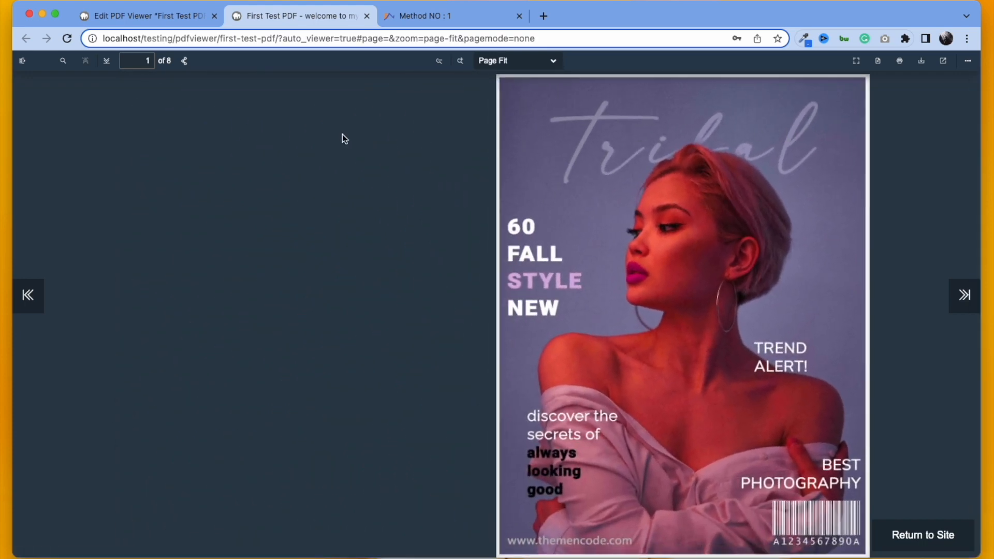
pyautogui.click(190, 23)
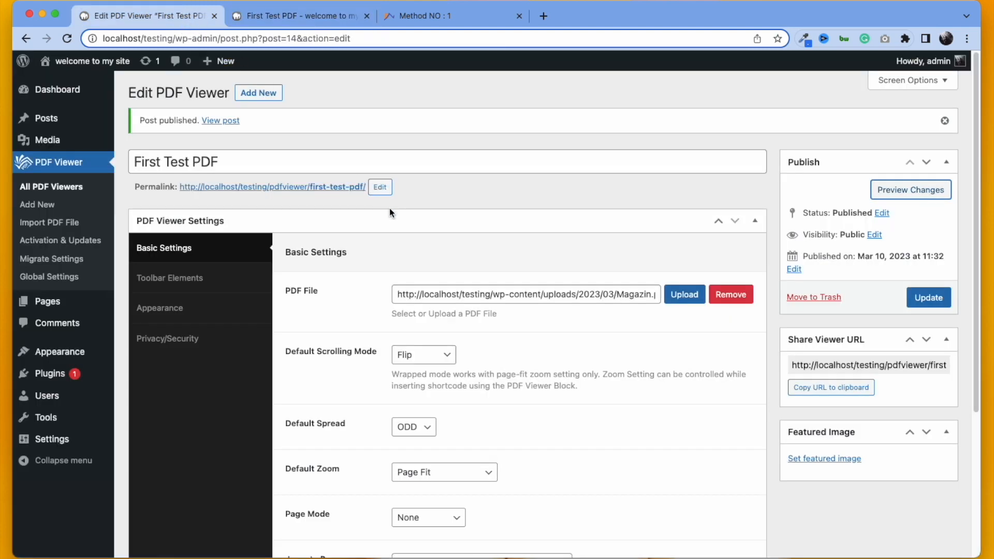